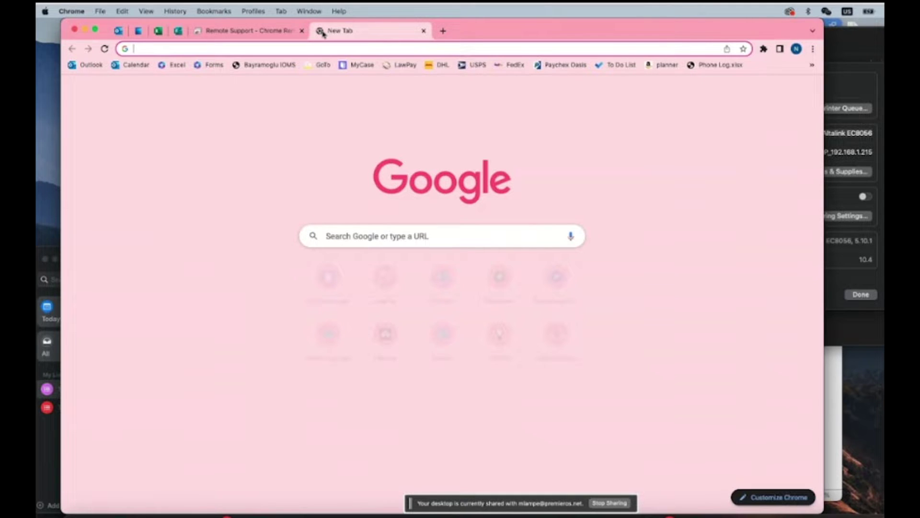
pyautogui.write('ec805')
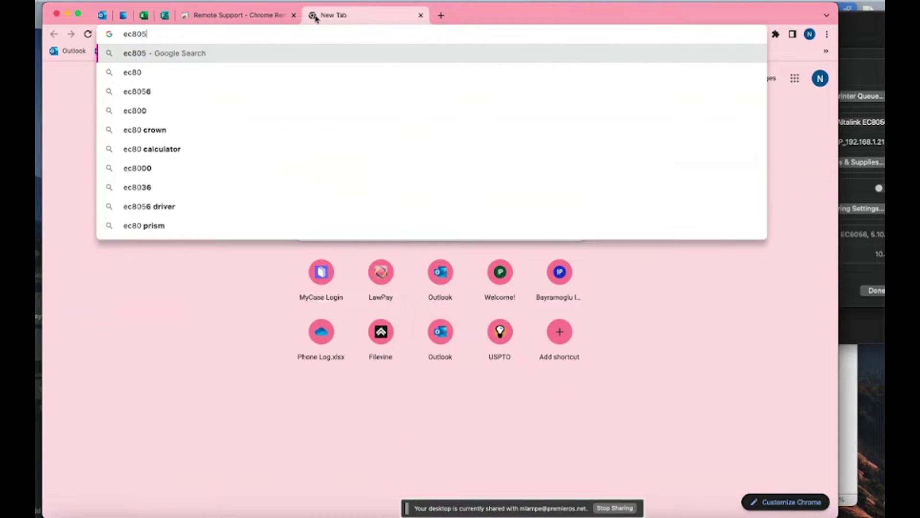
pyautogui.write('6 driver')
# Step: Search Google for 'ec8056 driver' and open the Xerox EC8036 / EC8056 support result
pyautogui.press('Return')
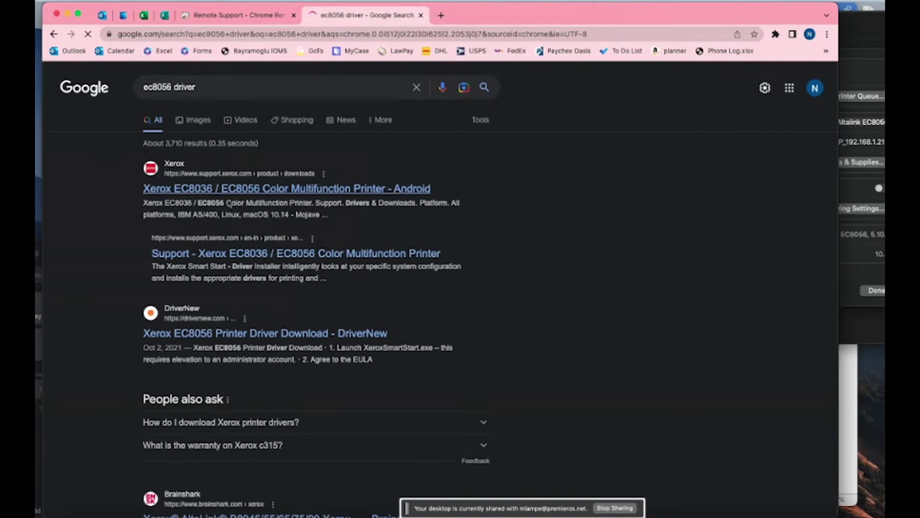
pyautogui.click(232, 189)
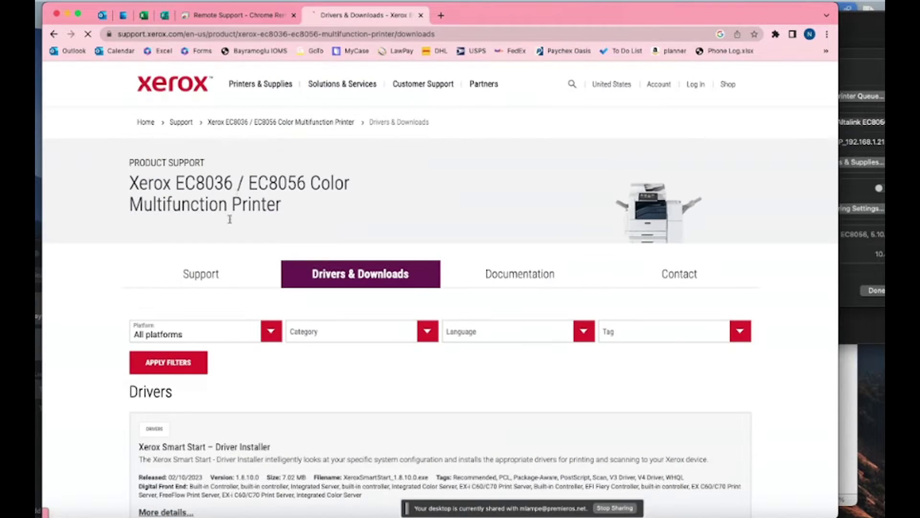
# Step: Check About This Mac to confirm the Mac runs macOS Ventura 13.1
pyautogui.click(201, 330)
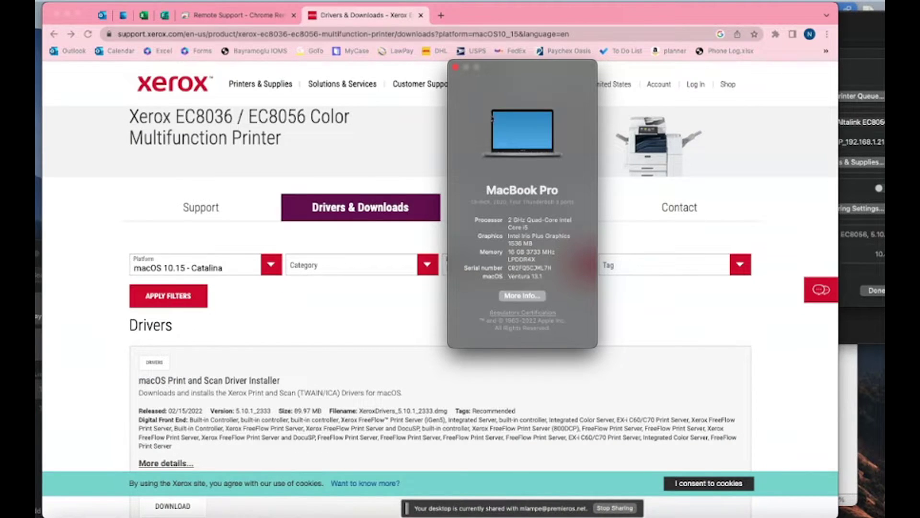
# Step: Filter the Xerox drivers page to the macOS 13 Ventura platform
pyautogui.click(455, 69)
pyautogui.click(202, 267)
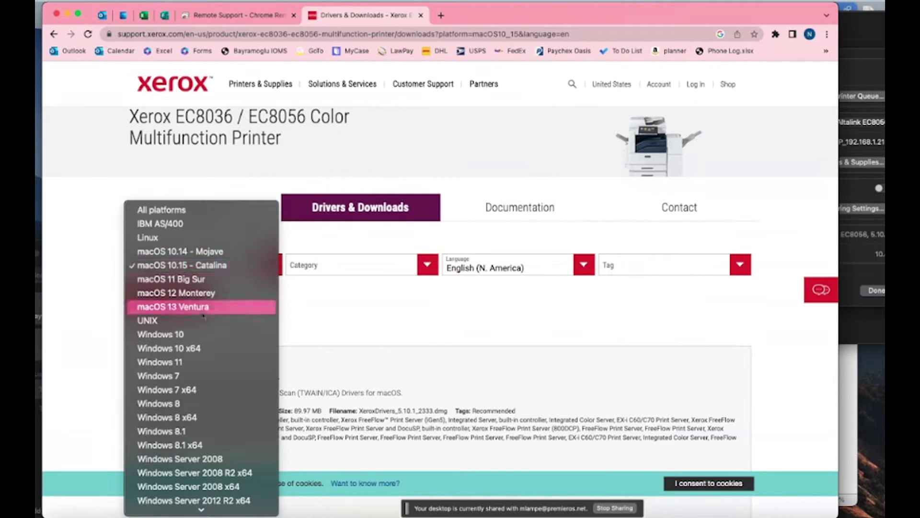
pyautogui.click(204, 308)
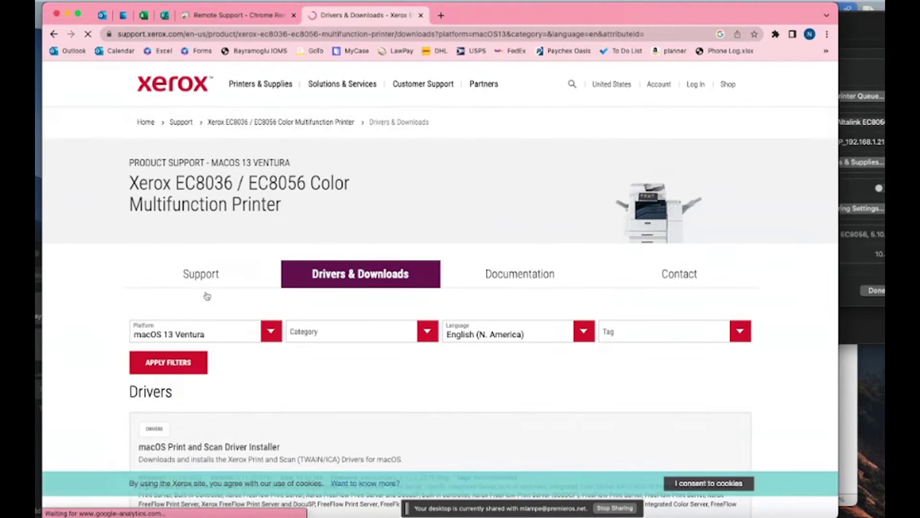
pyautogui.scroll(-2, 210, 309)
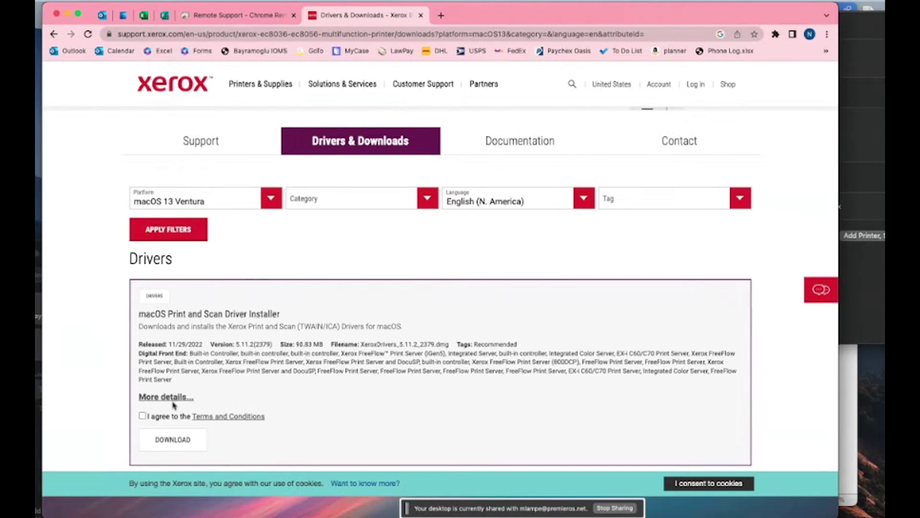
# Step: Accept the terms, then download and open the macOS driver installer 5.11.2
pyautogui.click(143, 416)
pyautogui.click(173, 439)
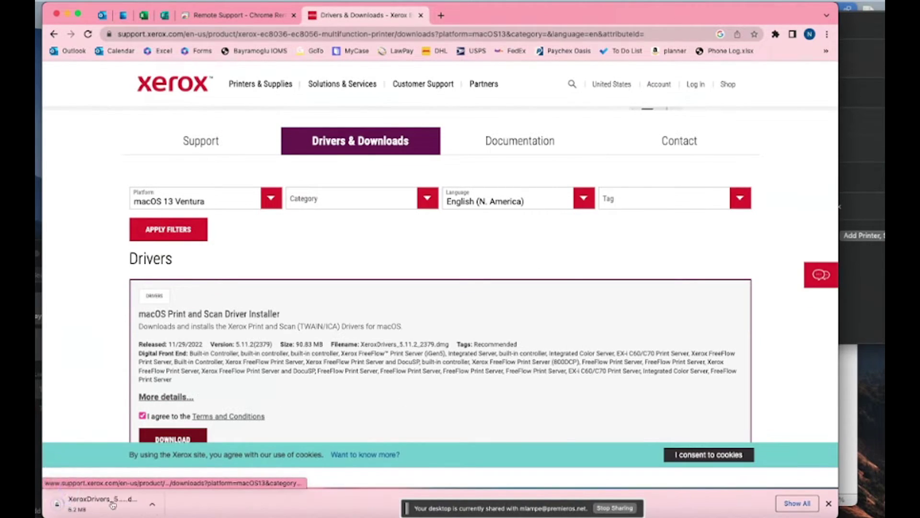
pyautogui.click(113, 504)
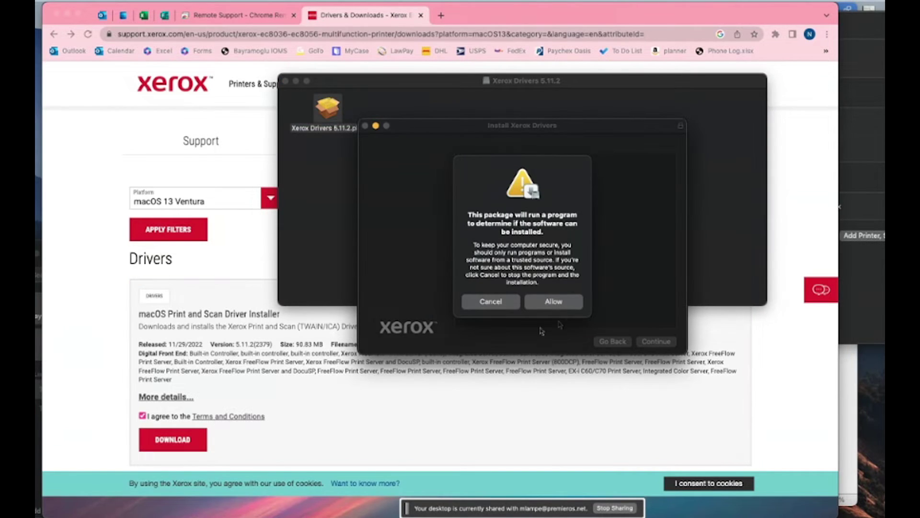
# Step: Run the Xerox installer: allow the check, accept the license, install with the admin password
pyautogui.click(554, 303)
pyautogui.click(656, 341)
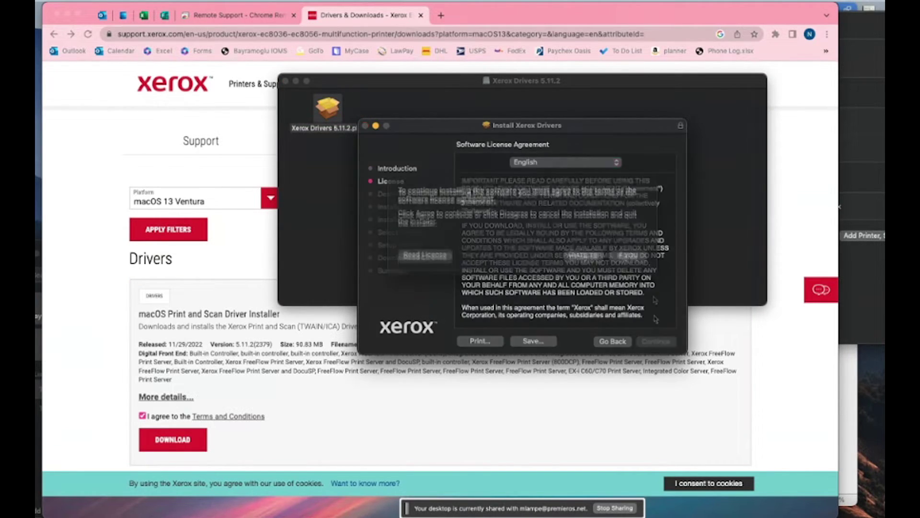
pyautogui.click(651, 267)
pyautogui.click(658, 341)
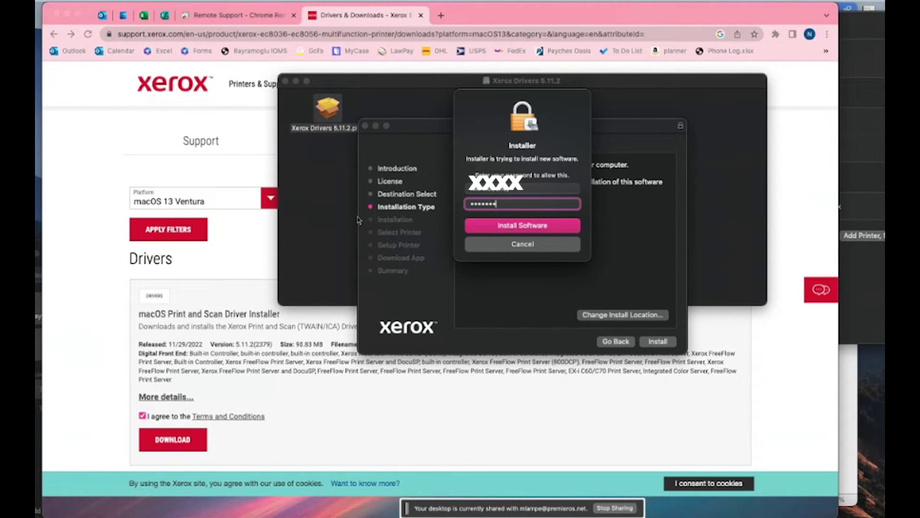
pyautogui.press('Return')
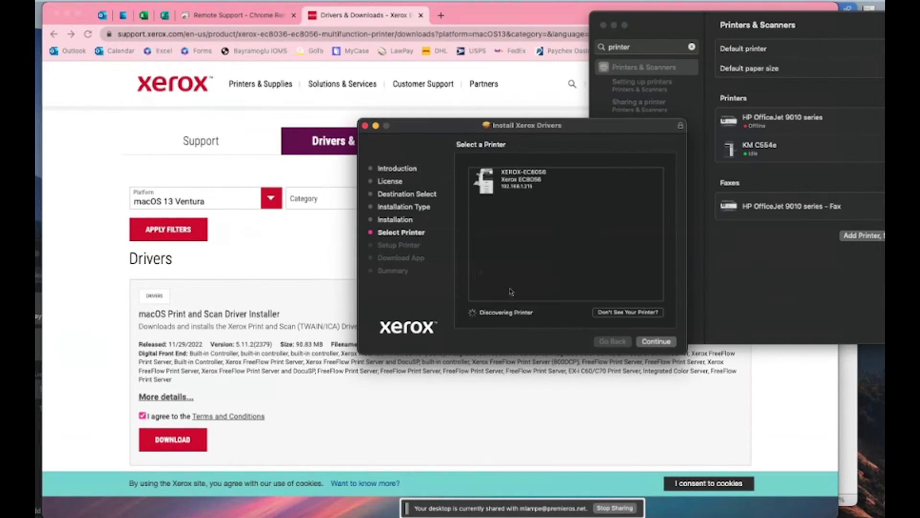
# Step: Select the XEROX-EC8056 printer and continue through setup to the success summary
pyautogui.click(540, 187)
pyautogui.click(657, 343)
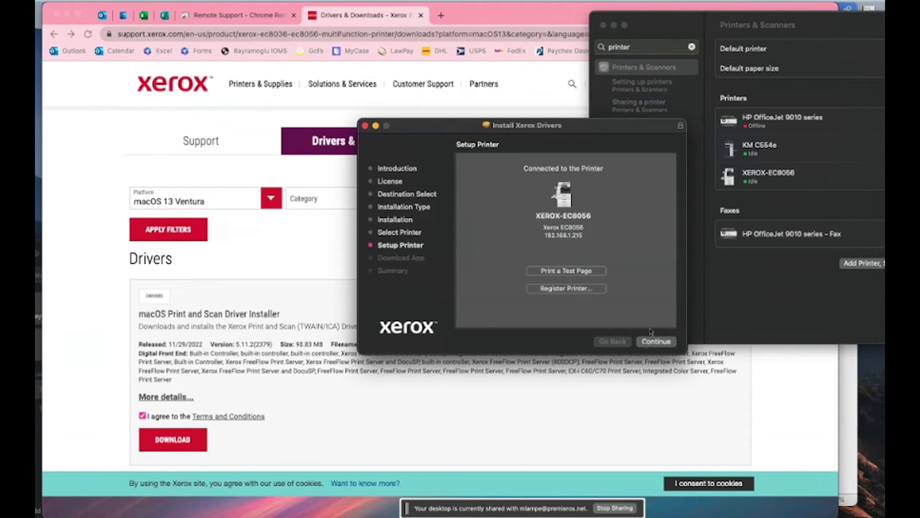
pyautogui.click(657, 342)
pyautogui.click(657, 341)
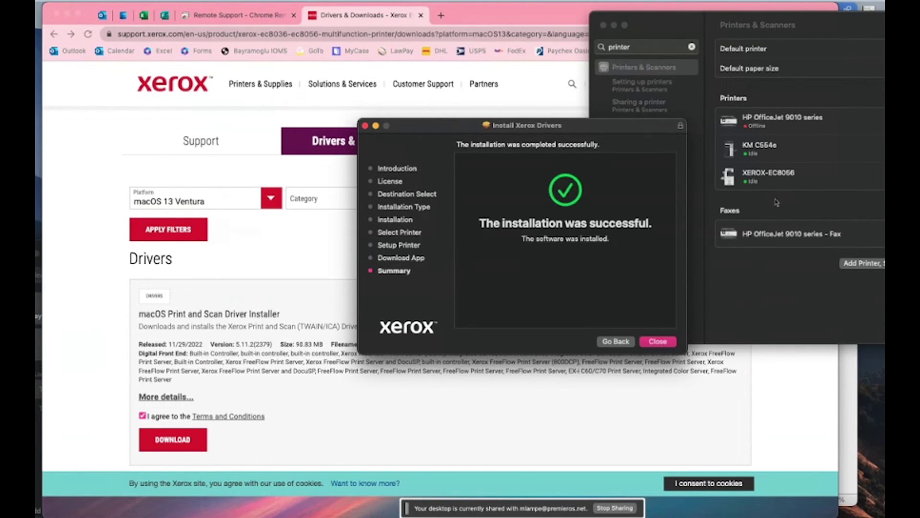